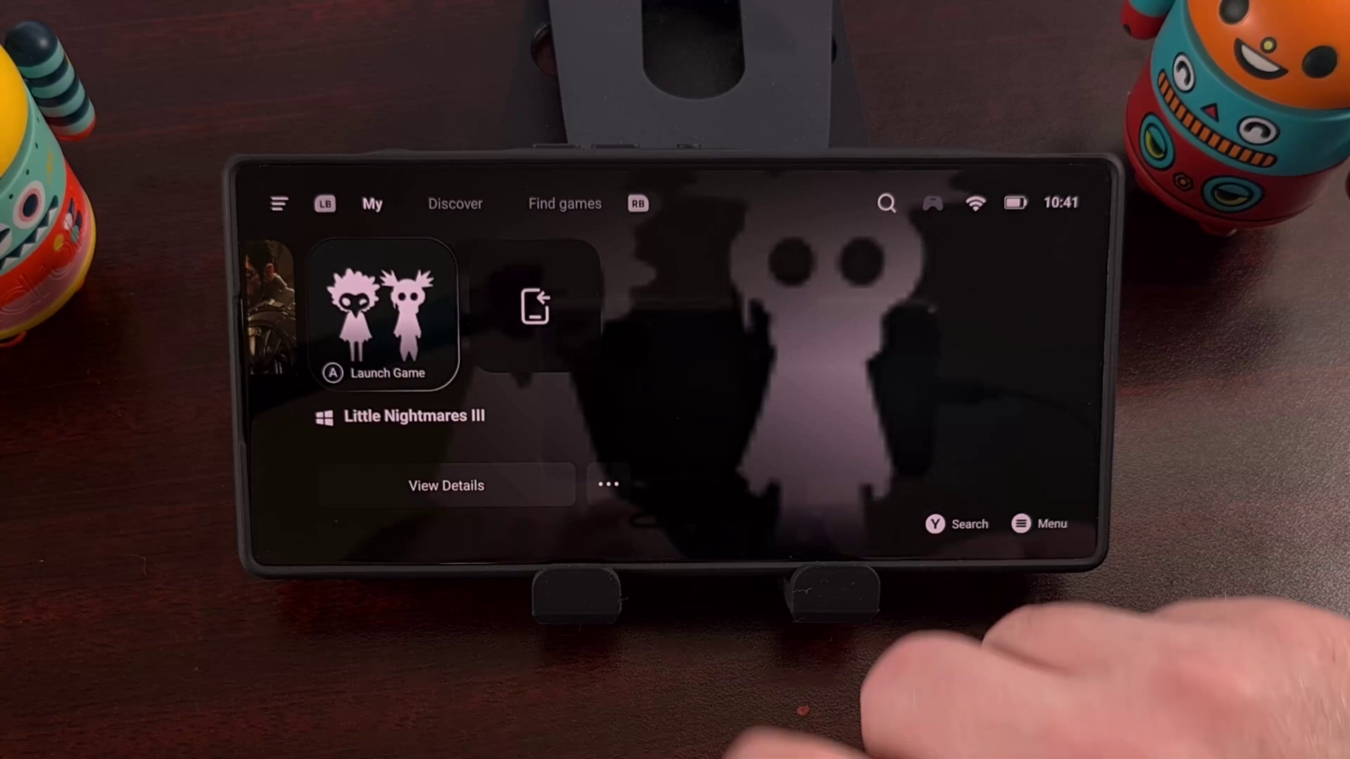
- Check the game's PC compatibility settings, then open PC Emulator settings from the library carousel
{"action": "left_click", "coordinate": [608, 485]}
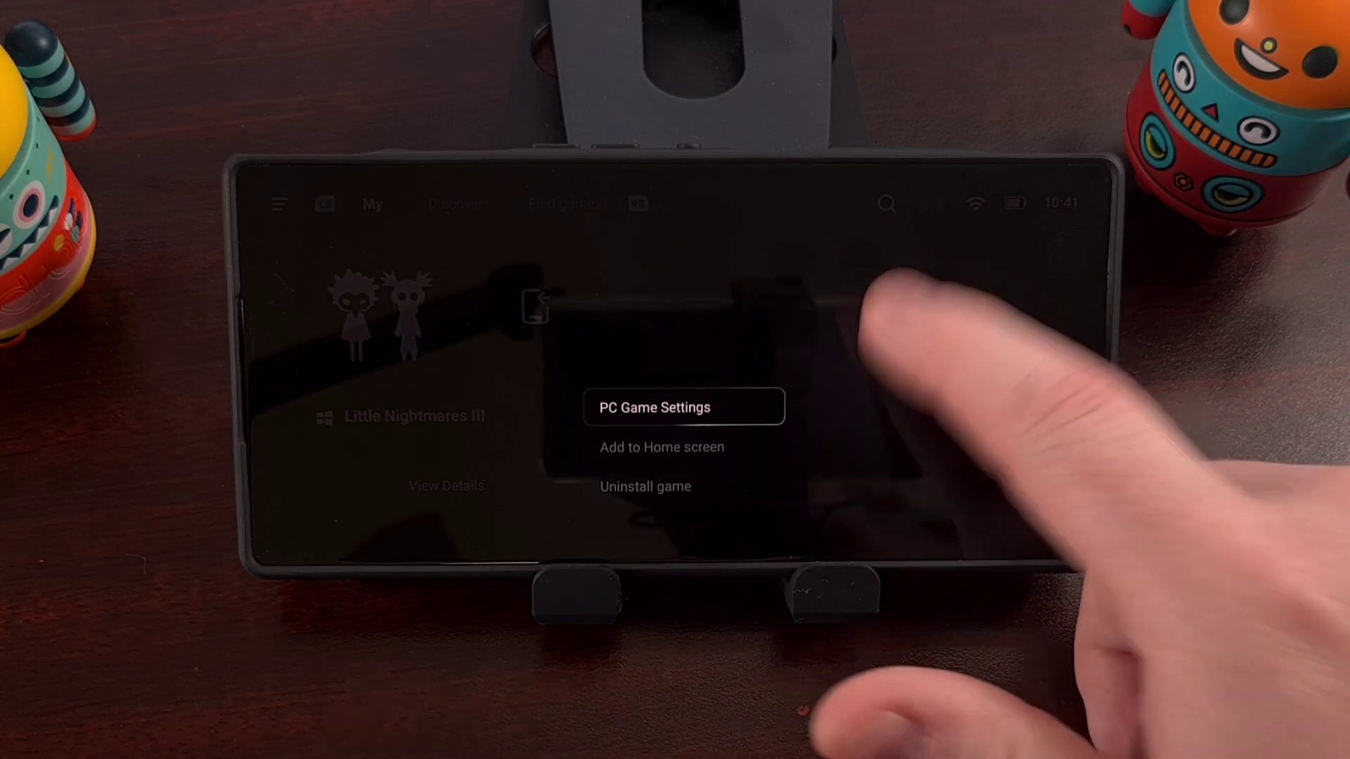
{"action": "left_click", "coordinate": [865, 316]}
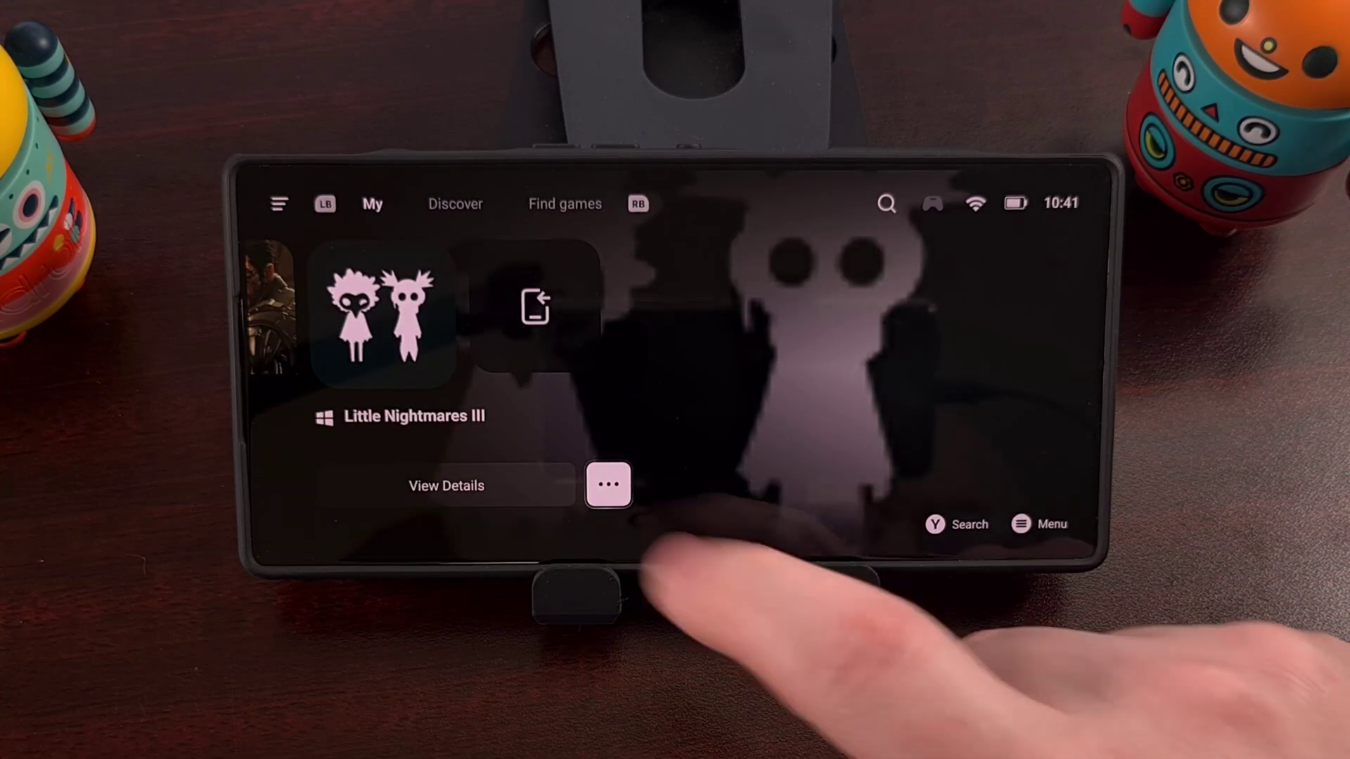
{"action": "left_click", "coordinate": [608, 485]}
{"action": "left_click", "coordinate": [664, 406]}
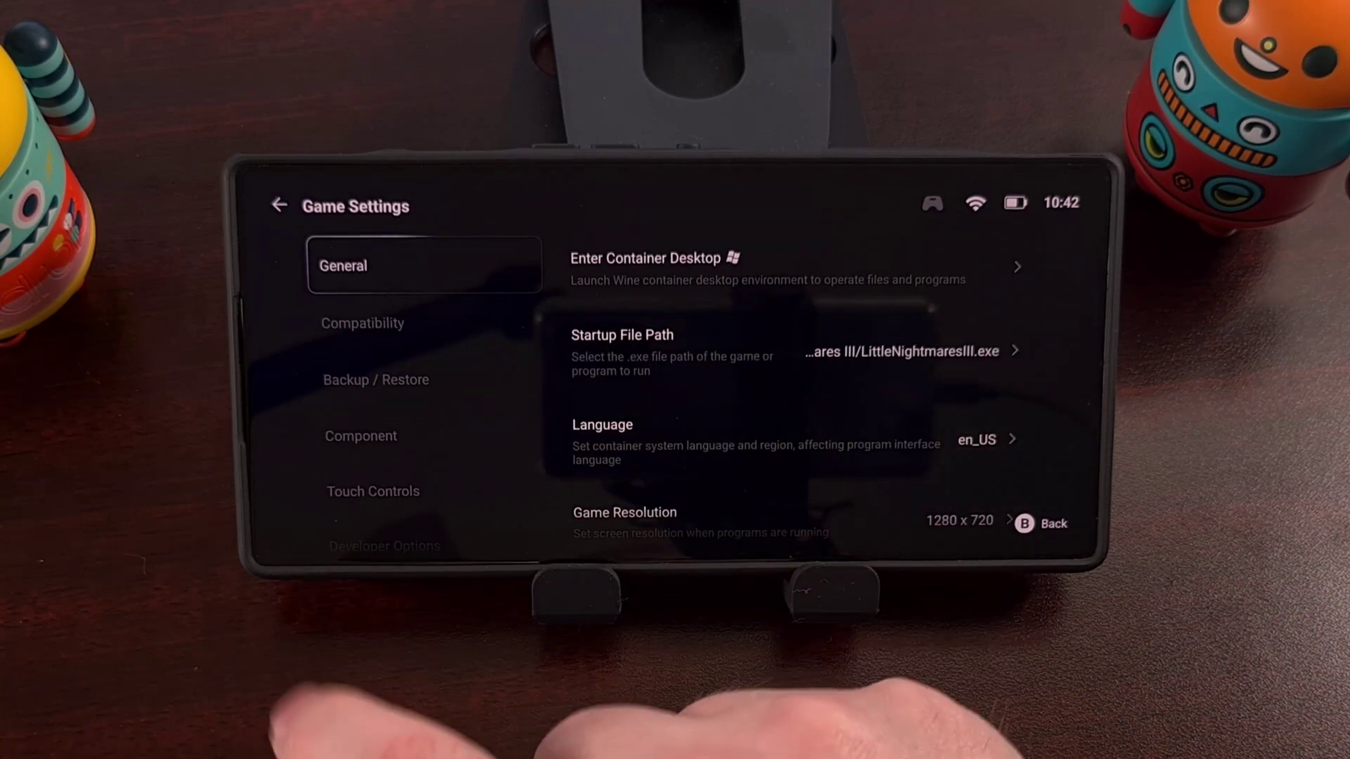
{"action": "left_click", "coordinate": [362, 323]}
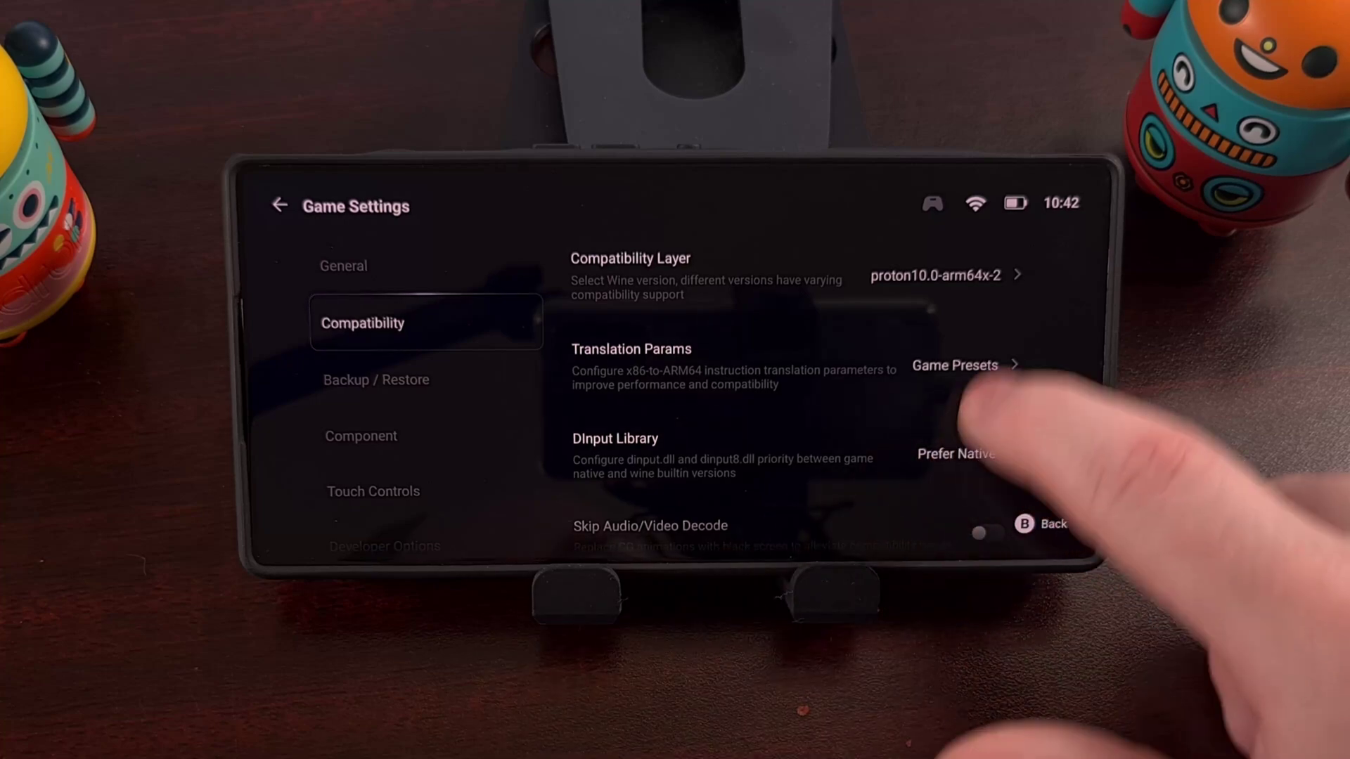
{"action": "scroll", "coordinate": [886, 443], "scroll_direction": "down", "scroll_amount": 3}
{"action": "scroll", "coordinate": [886, 443], "scroll_direction": "down", "scroll_amount": 3}
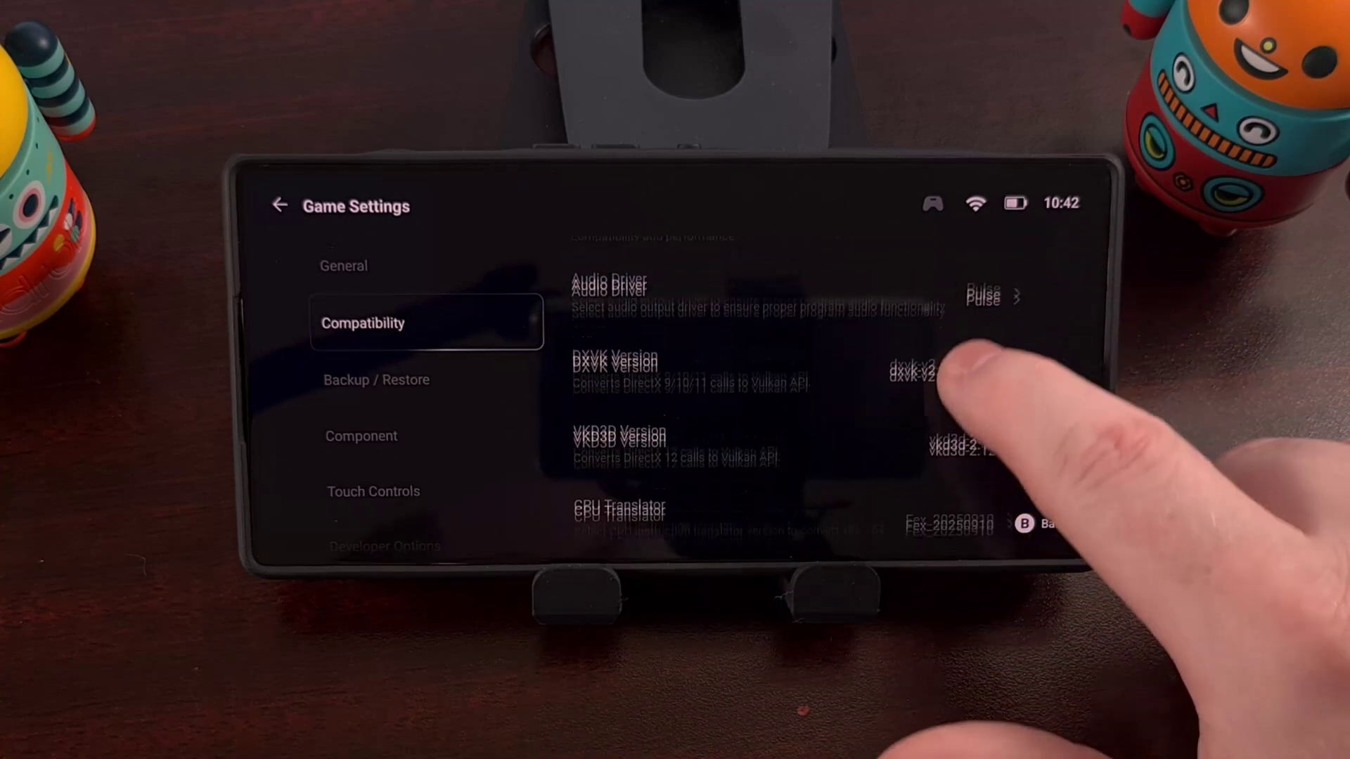
{"action": "scroll", "coordinate": [949, 421], "scroll_direction": "down", "scroll_amount": 3}
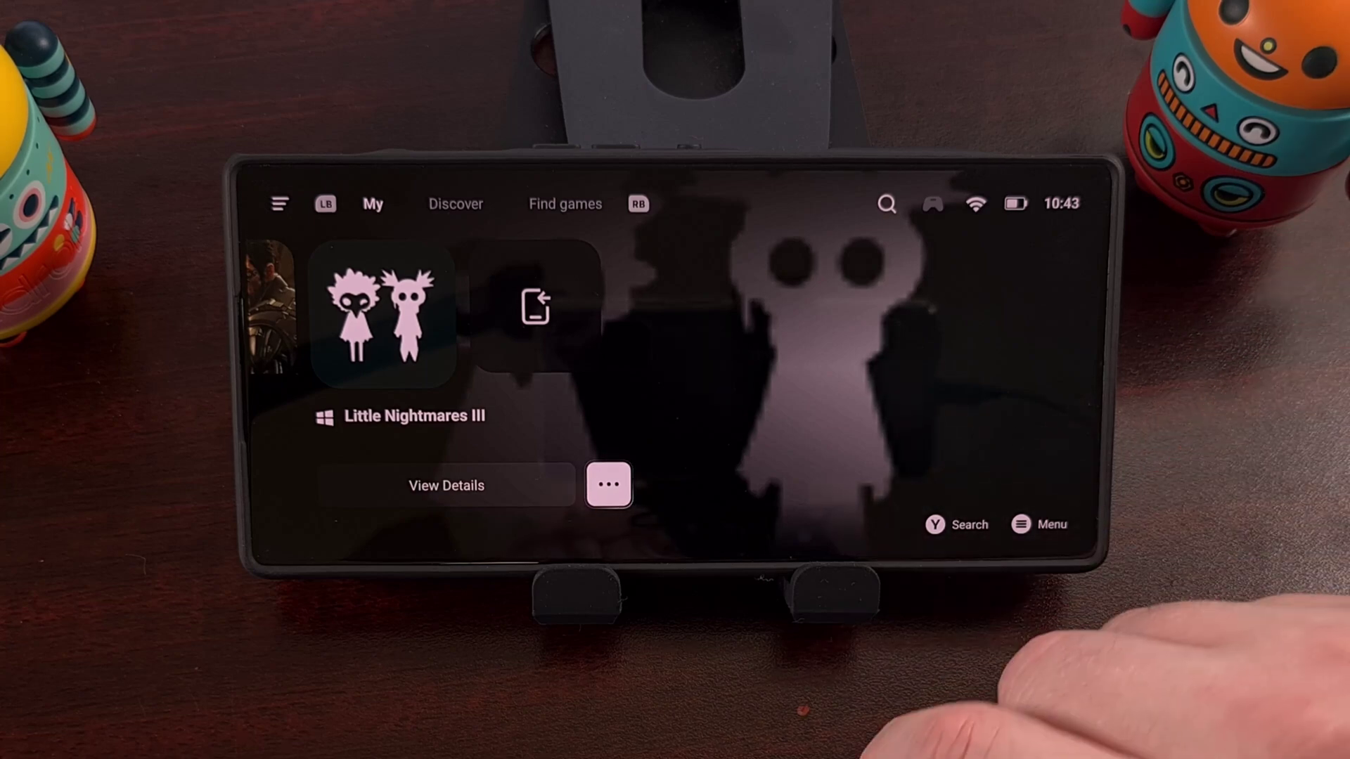
{"action": "left_click_drag", "start_coordinate": [412, 317], "coordinate": [949, 317]}
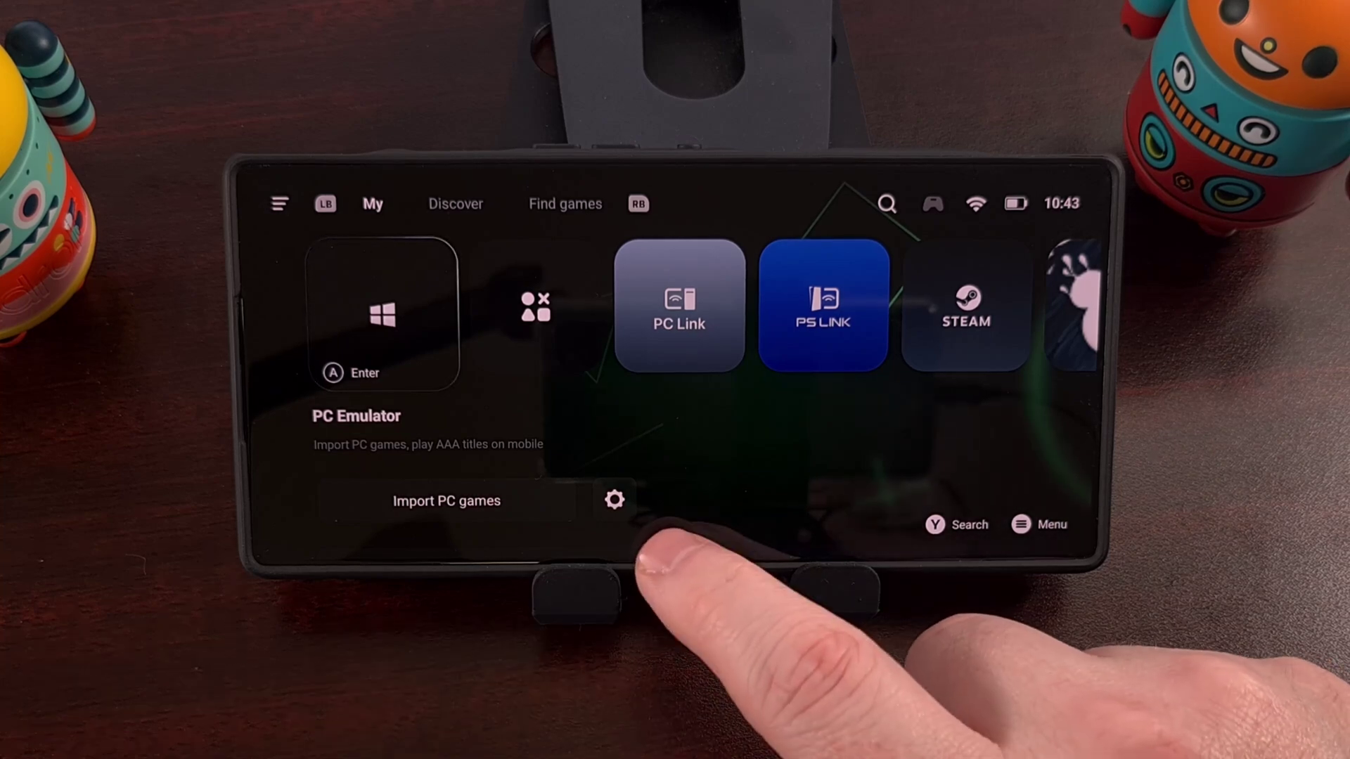
{"action": "left_click", "coordinate": [615, 500]}
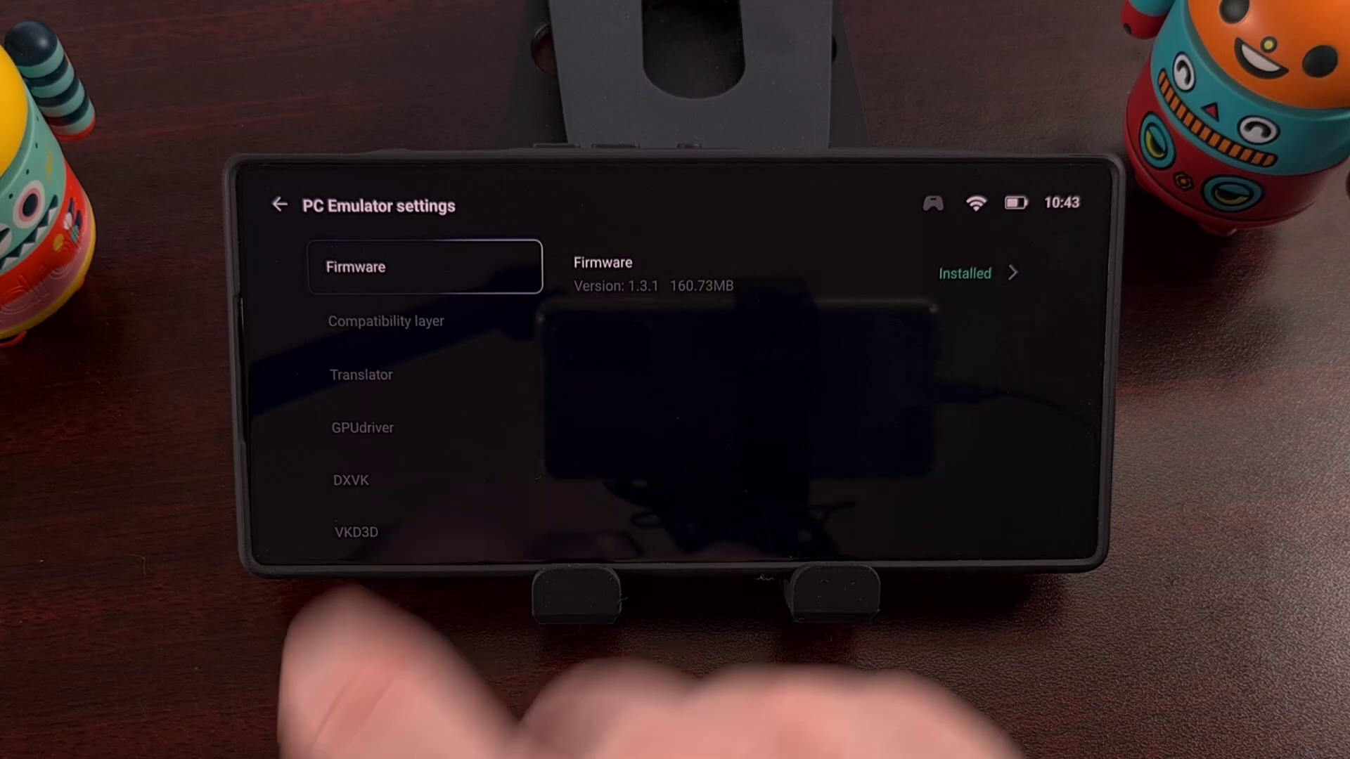
- Browse the Translator, GPU driver and DXVK lists, then return to Compatibility layer
{"action": "left_click", "coordinate": [387, 321]}
{"action": "left_click", "coordinate": [361, 375]}
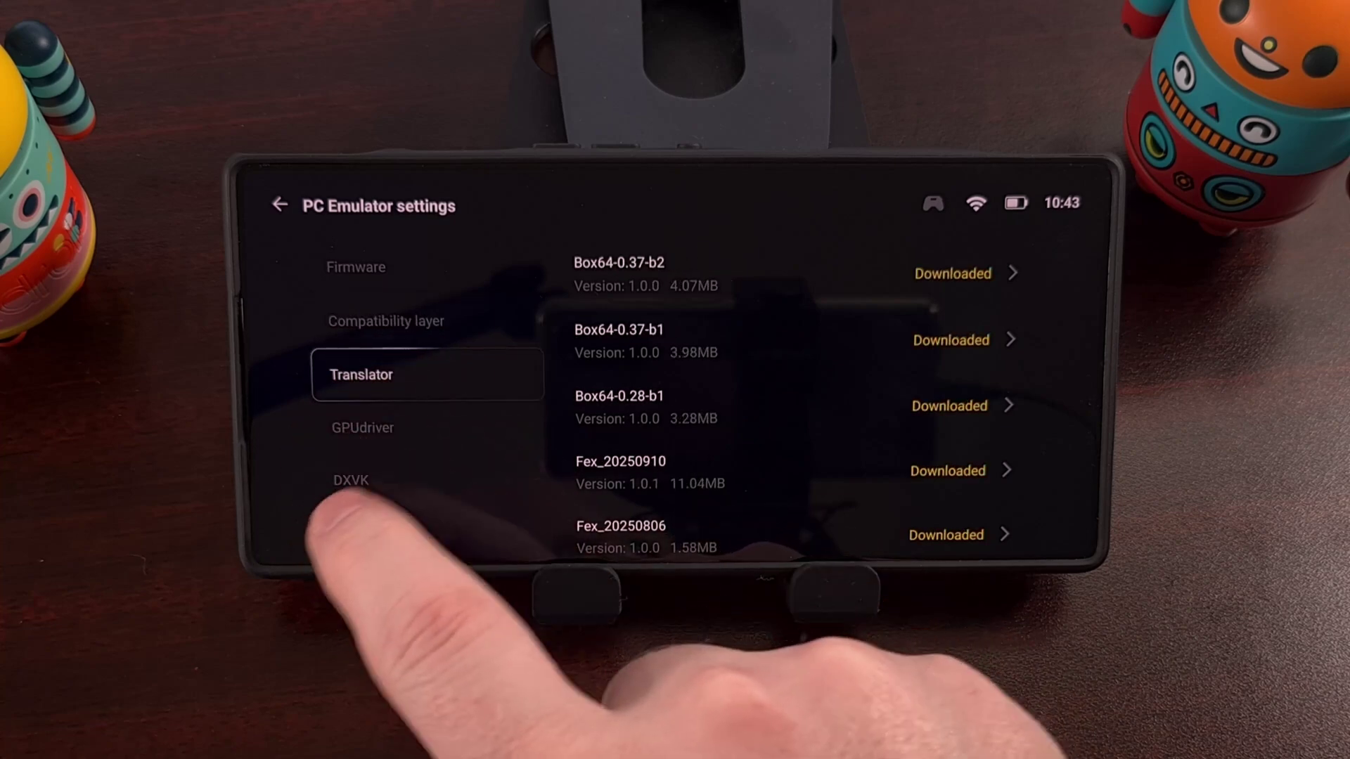
{"action": "left_click", "coordinate": [362, 427]}
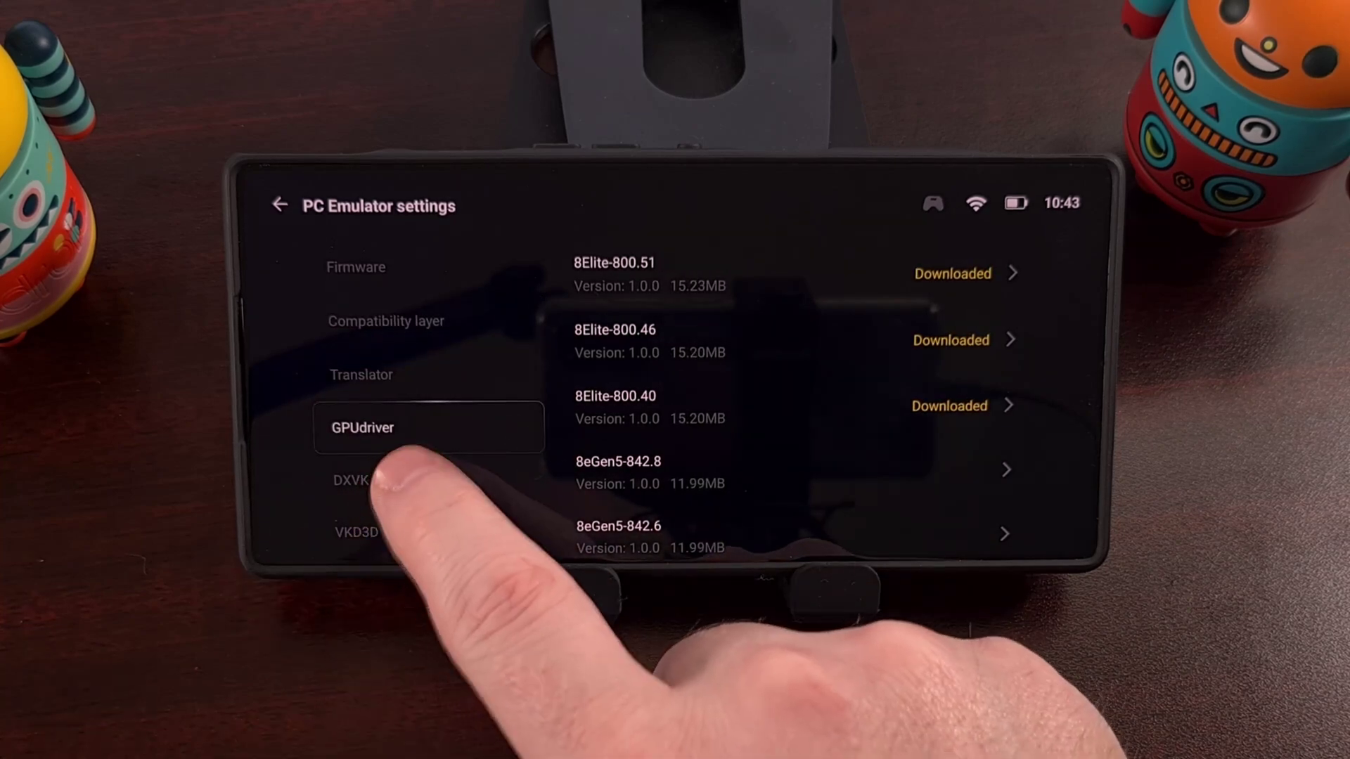
{"action": "left_click", "coordinate": [351, 480]}
{"action": "scroll", "coordinate": [738, 464], "scroll_direction": "down", "scroll_amount": 3}
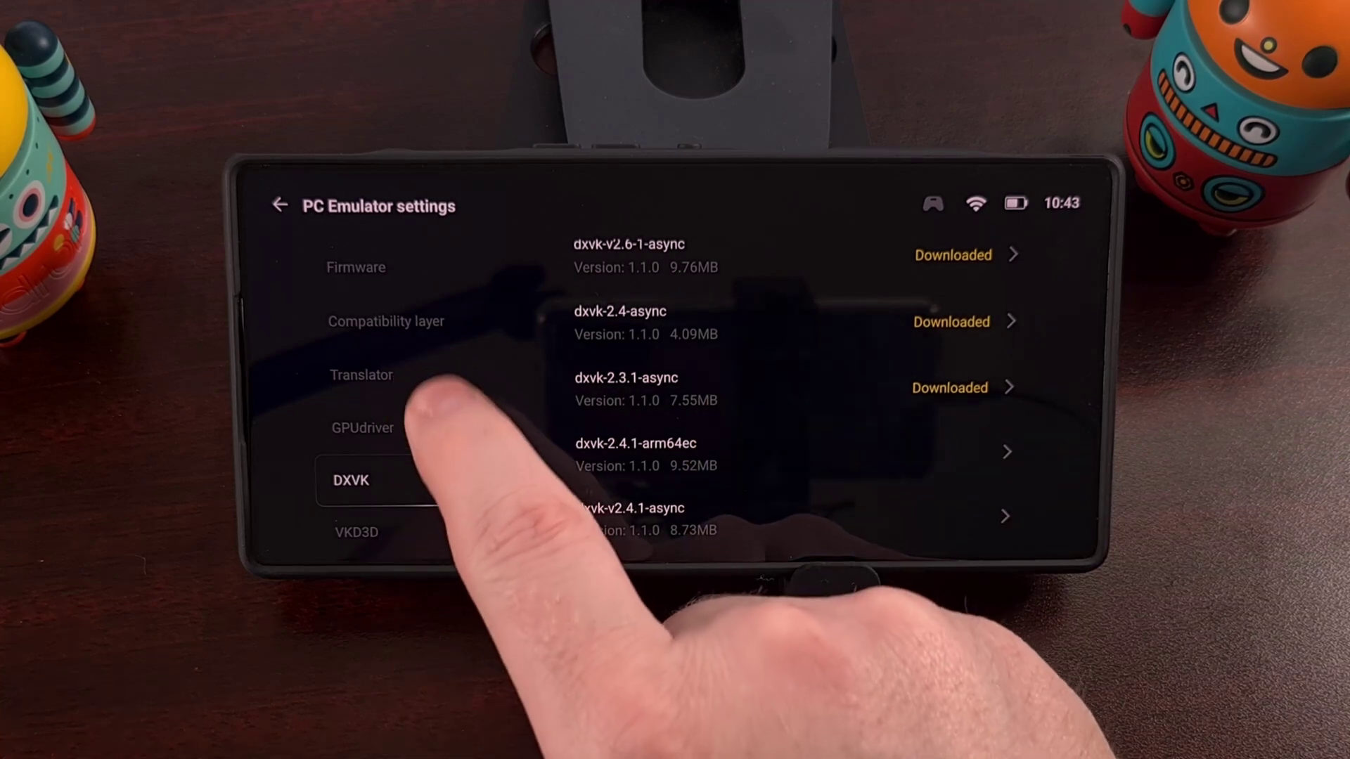
{"action": "left_click", "coordinate": [387, 321]}
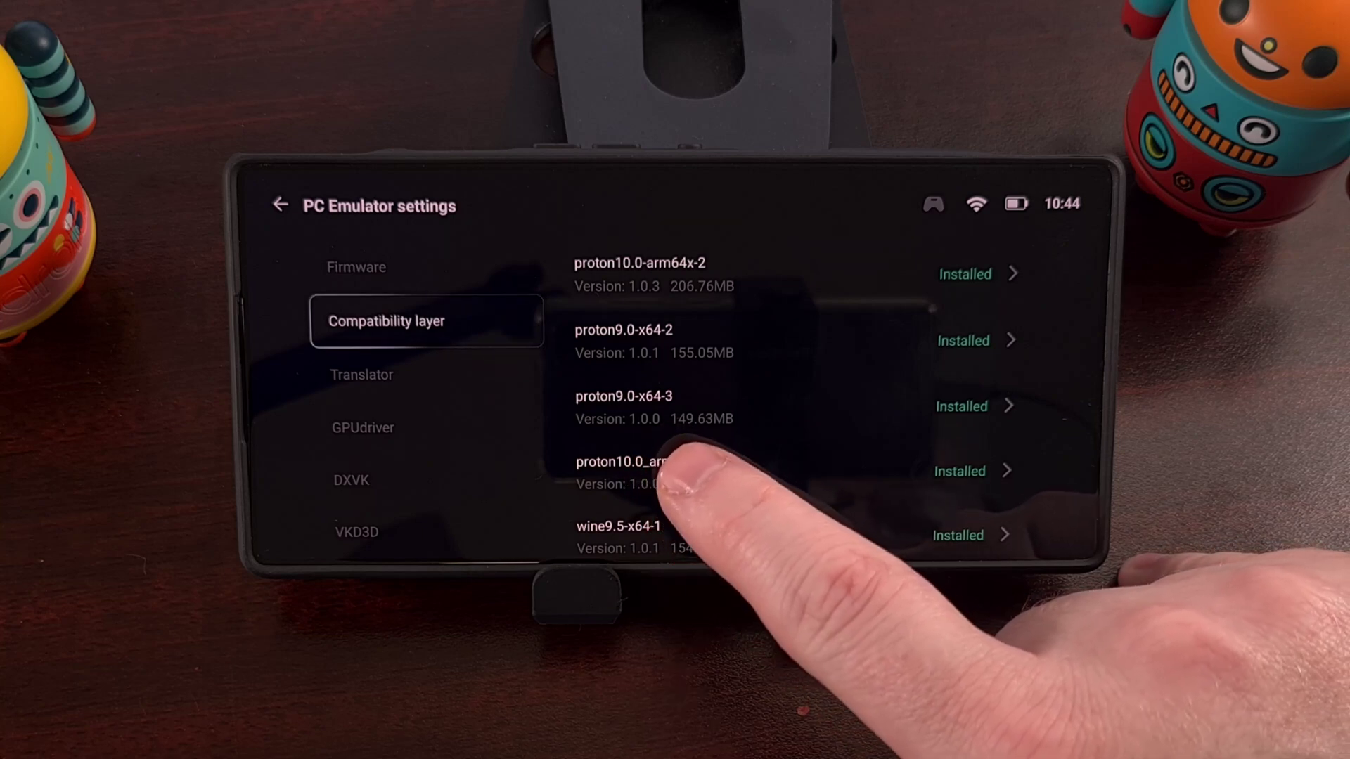
{"action": "scroll", "coordinate": [685, 475], "scroll_direction": "down", "scroll_amount": 1}
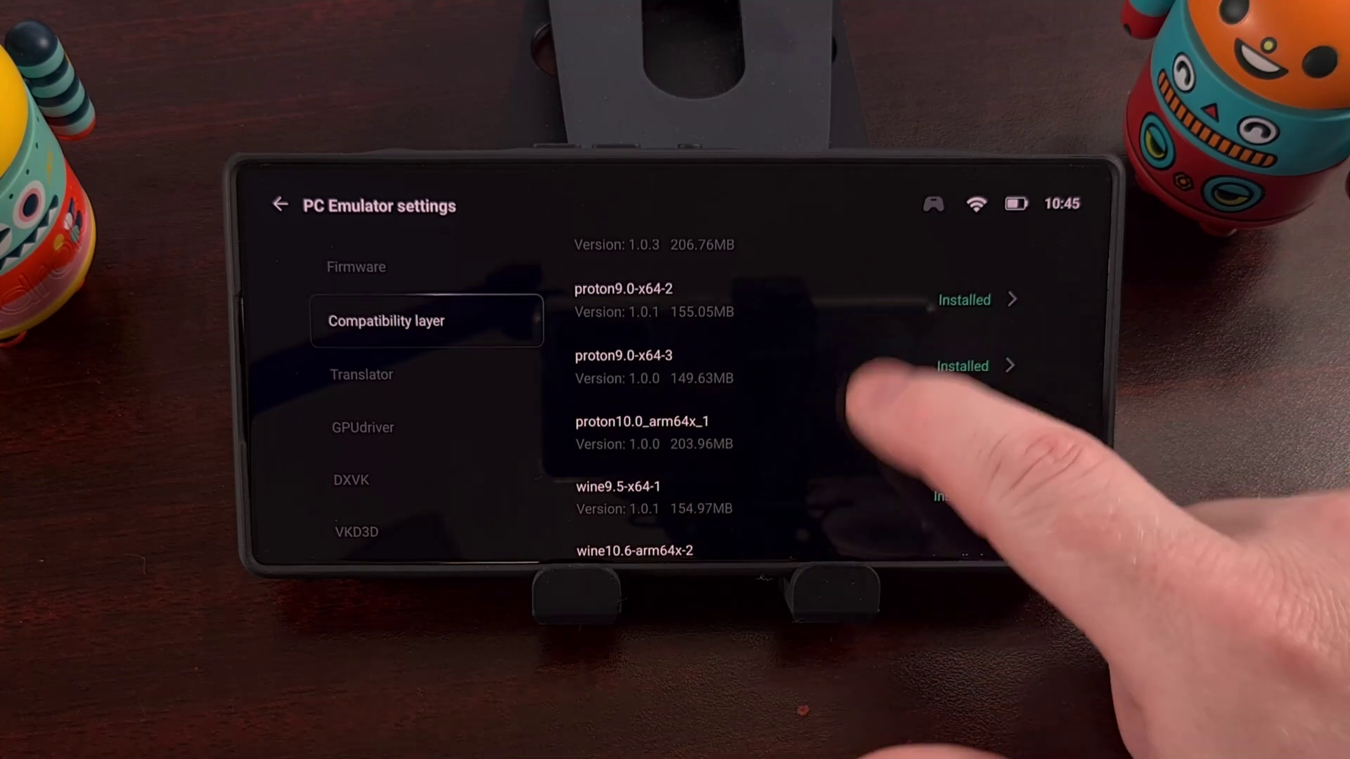
{"action": "scroll", "coordinate": [792, 400], "scroll_direction": "up", "scroll_amount": 1}
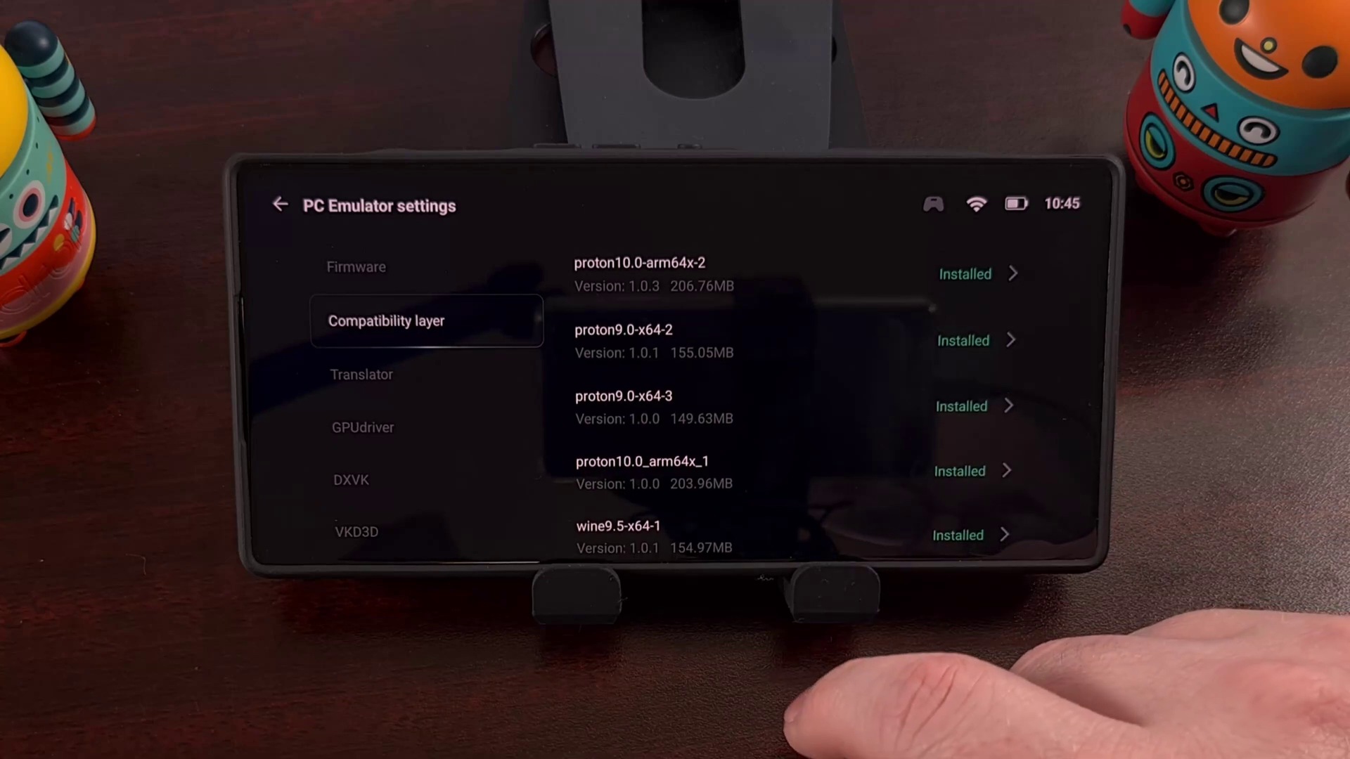
- Uninstall the proton9.0-x64-3 container
{"action": "left_click", "coordinate": [959, 406]}
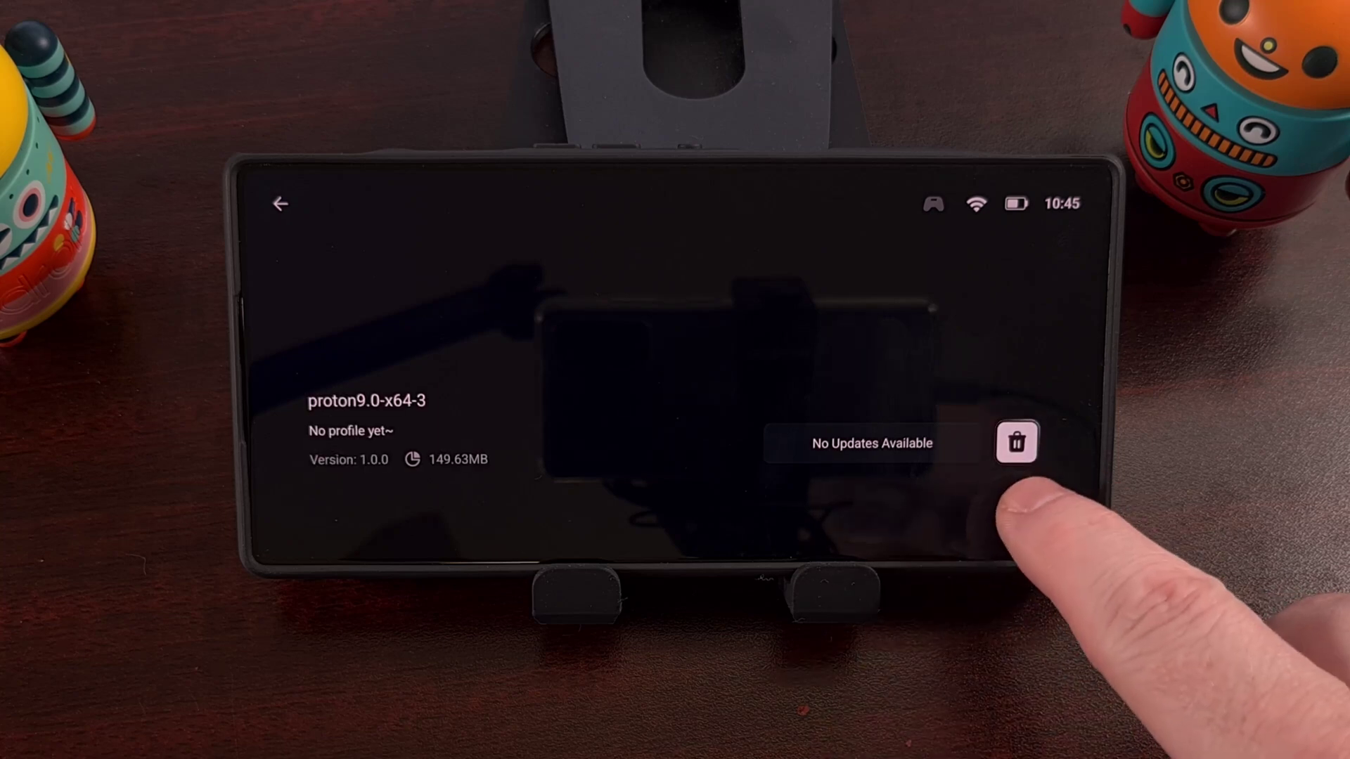
{"action": "left_click", "coordinate": [1017, 442]}
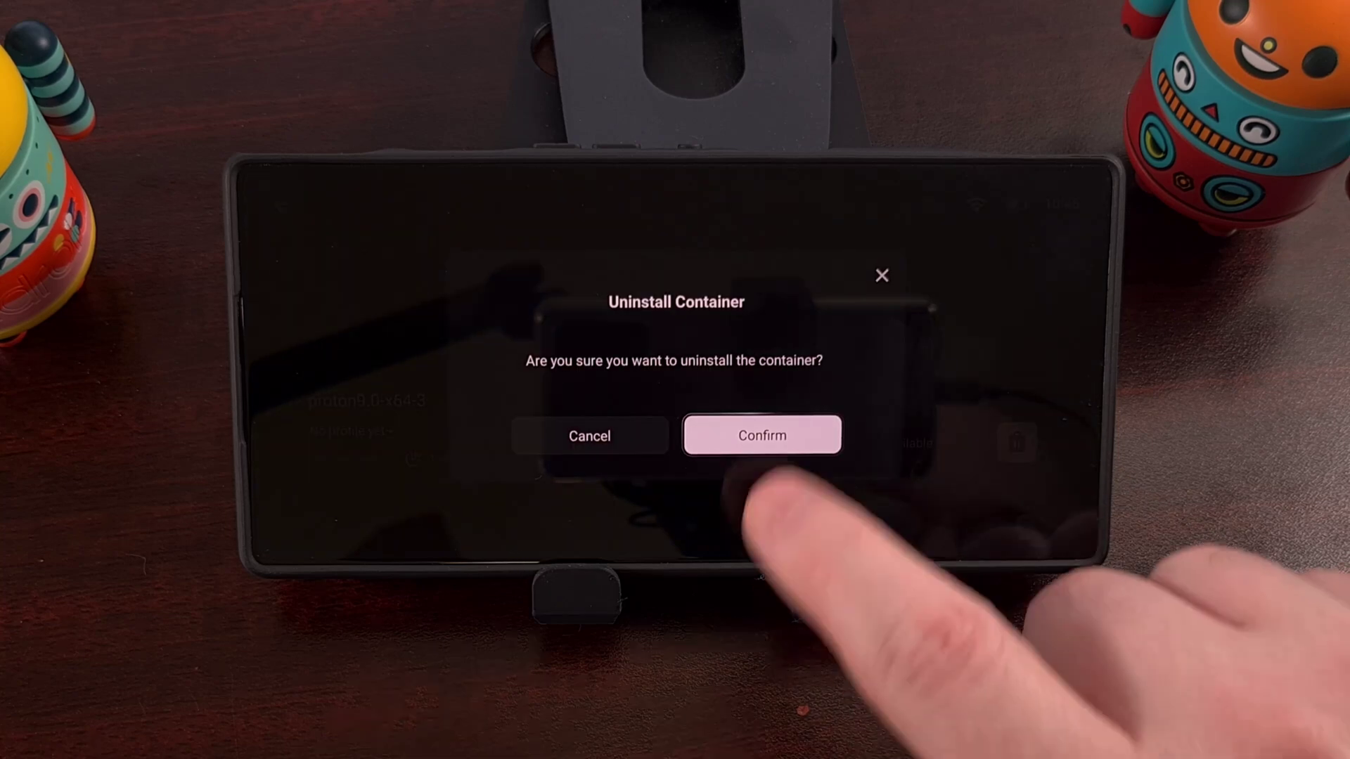
{"action": "left_click", "coordinate": [762, 435]}
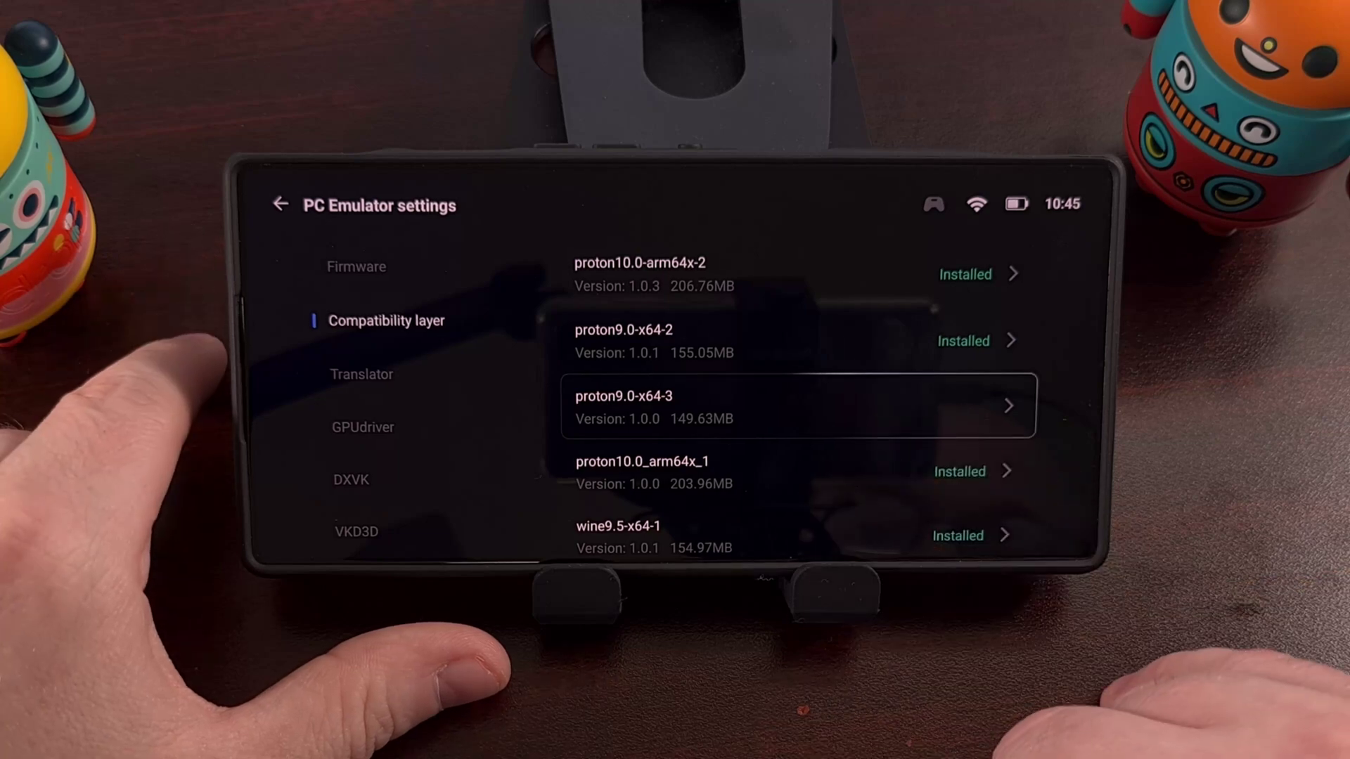
{"action": "scroll", "coordinate": [801, 444], "scroll_direction": "down", "scroll_amount": 2}
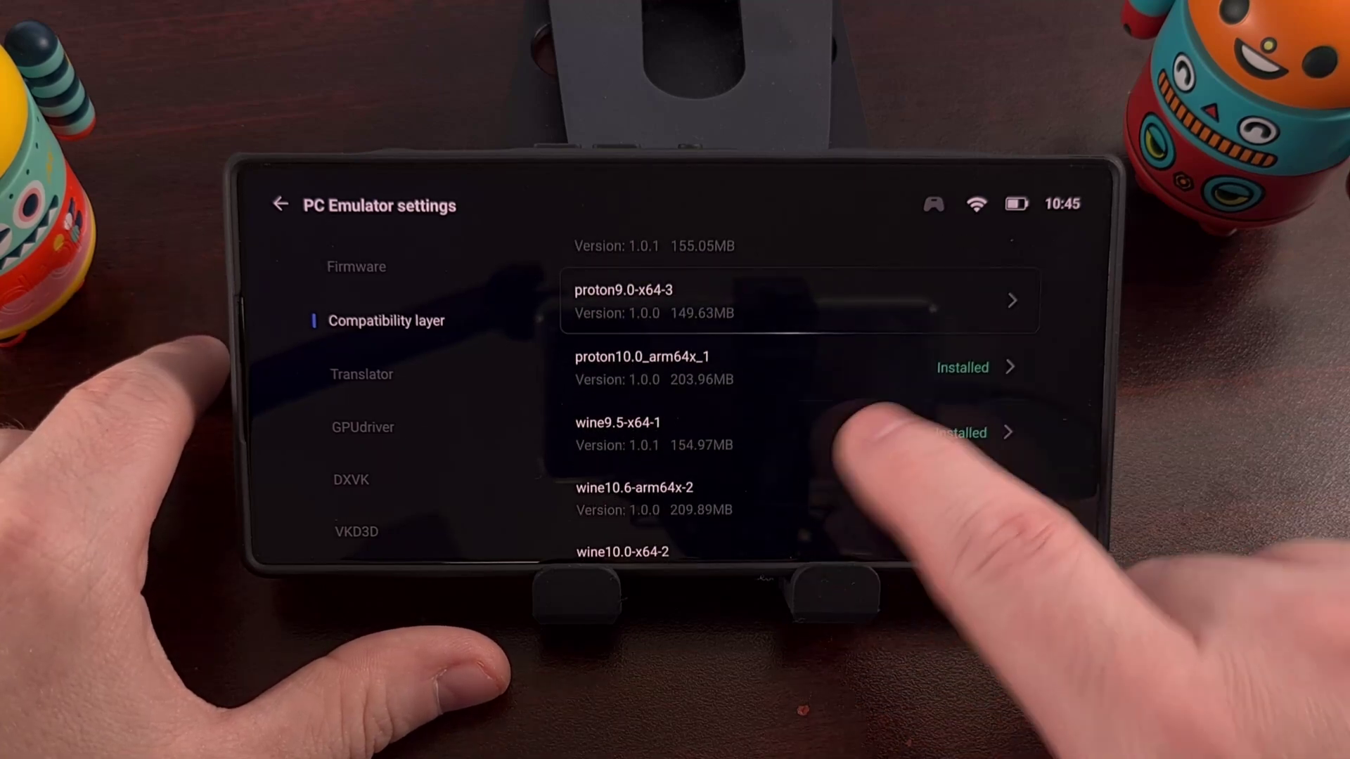
- Uninstall the wine9.5-x64-1 container and return to the compatibility layer list
{"action": "left_click", "coordinate": [917, 433]}
{"action": "left_click", "coordinate": [1017, 438]}
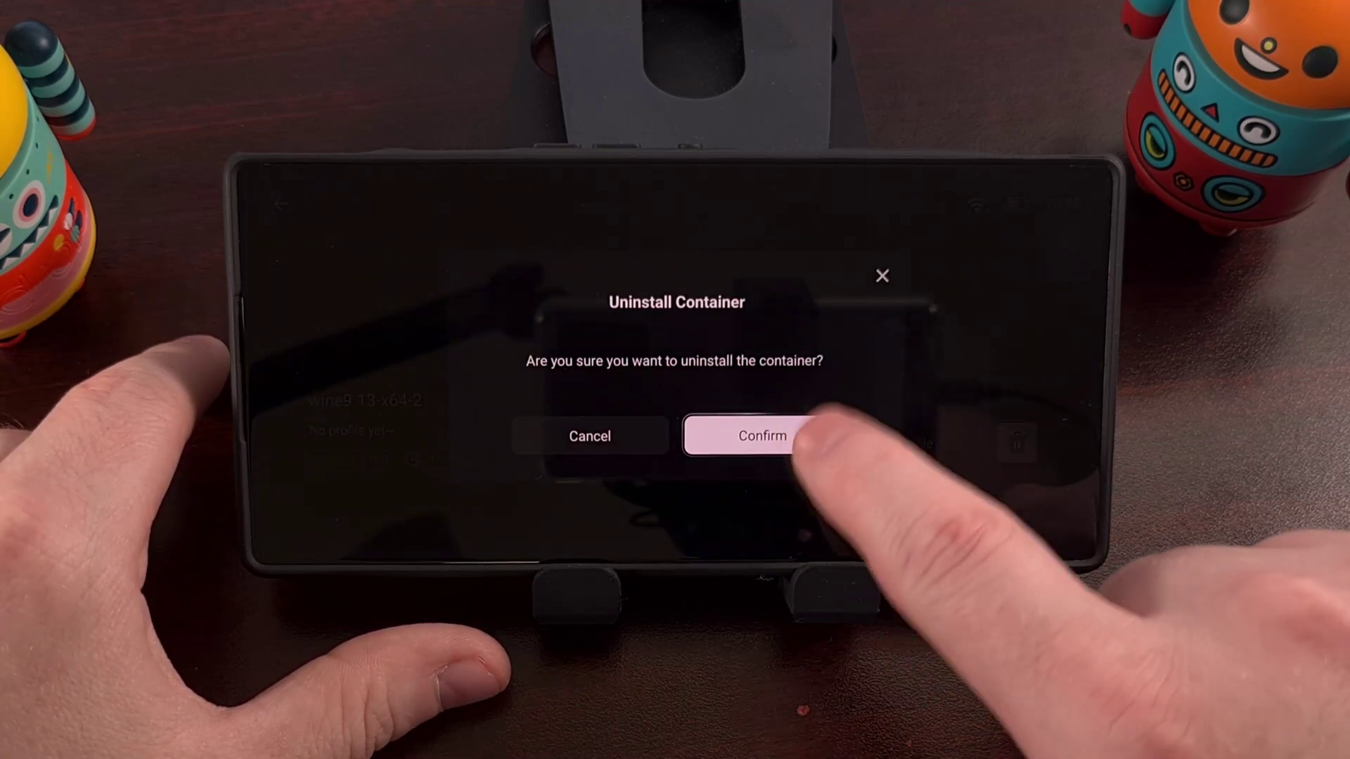
{"action": "left_click", "coordinate": [763, 435]}
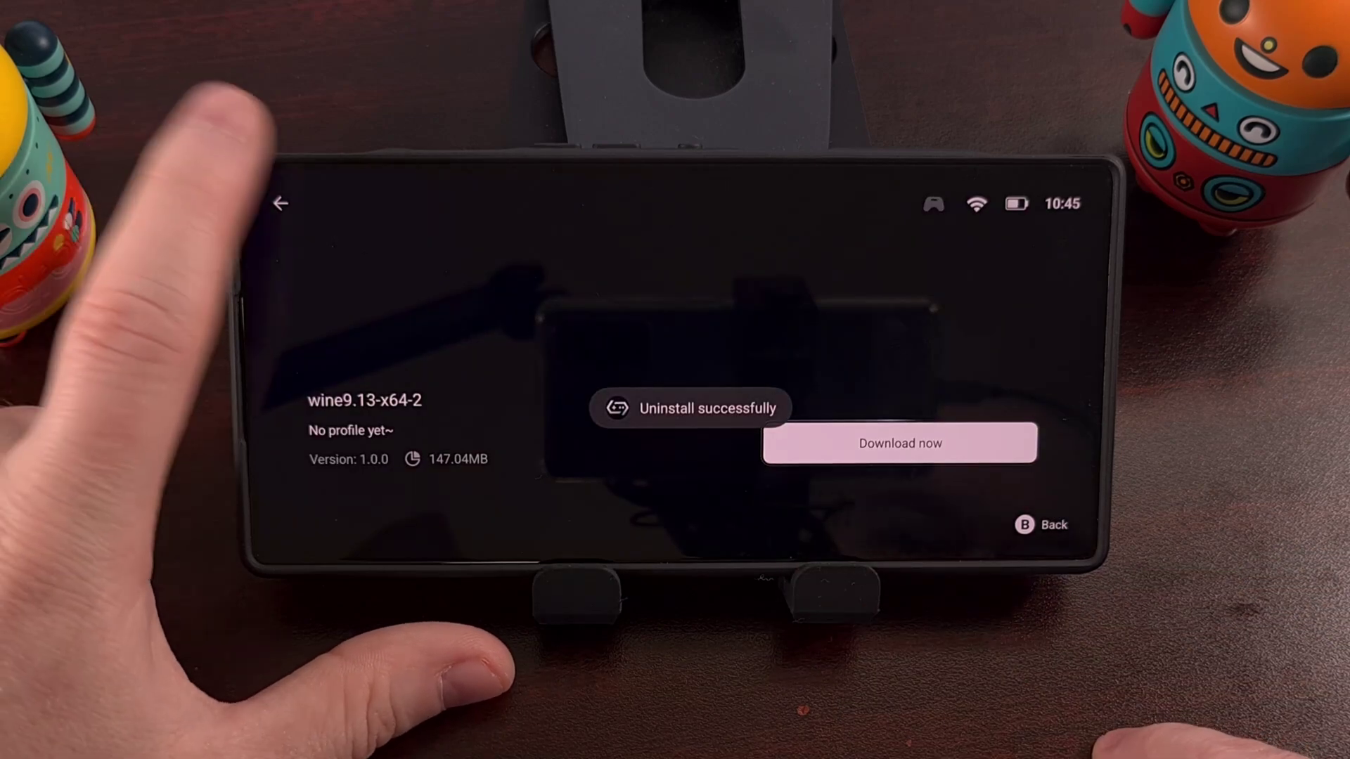
{"action": "left_click", "coordinate": [279, 204]}
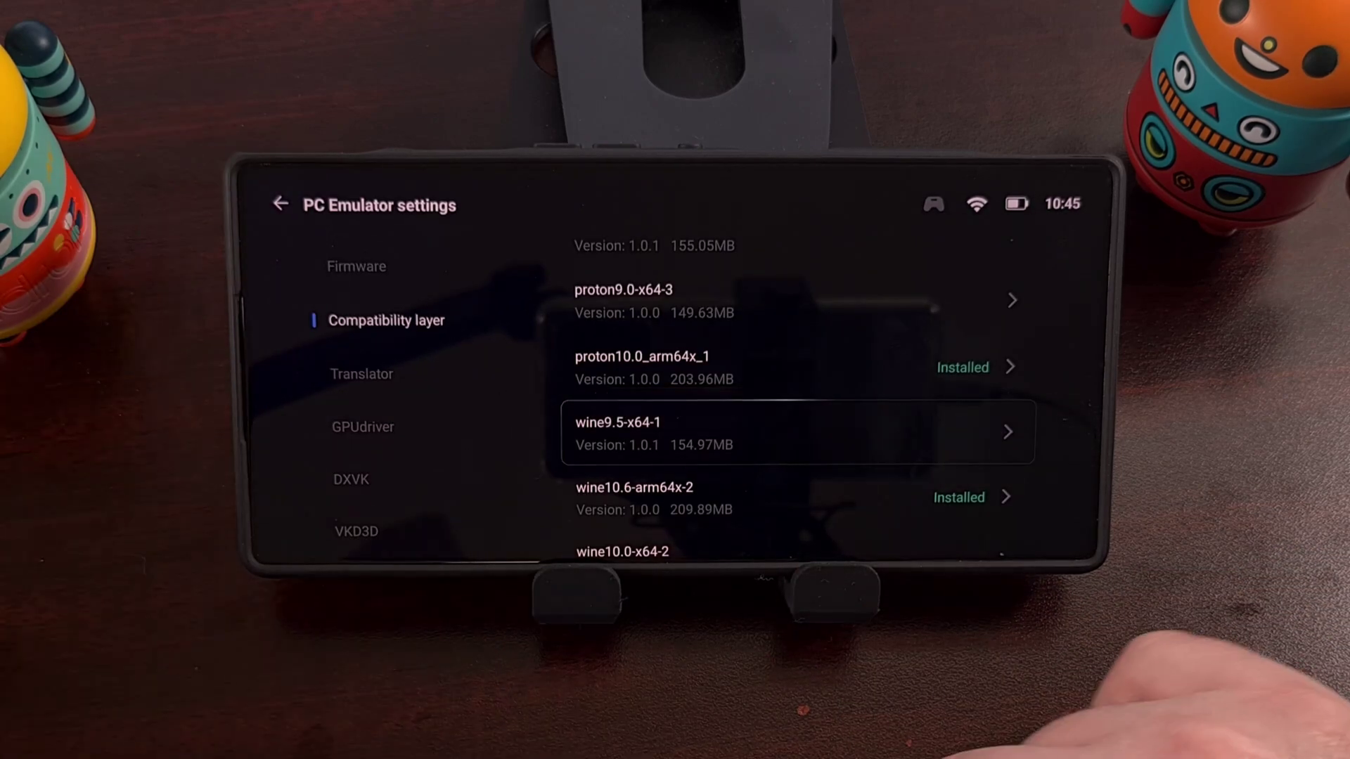
- Move past Firmware in the sidebar to the emulator Data section
{"action": "key", "text": "Up"}
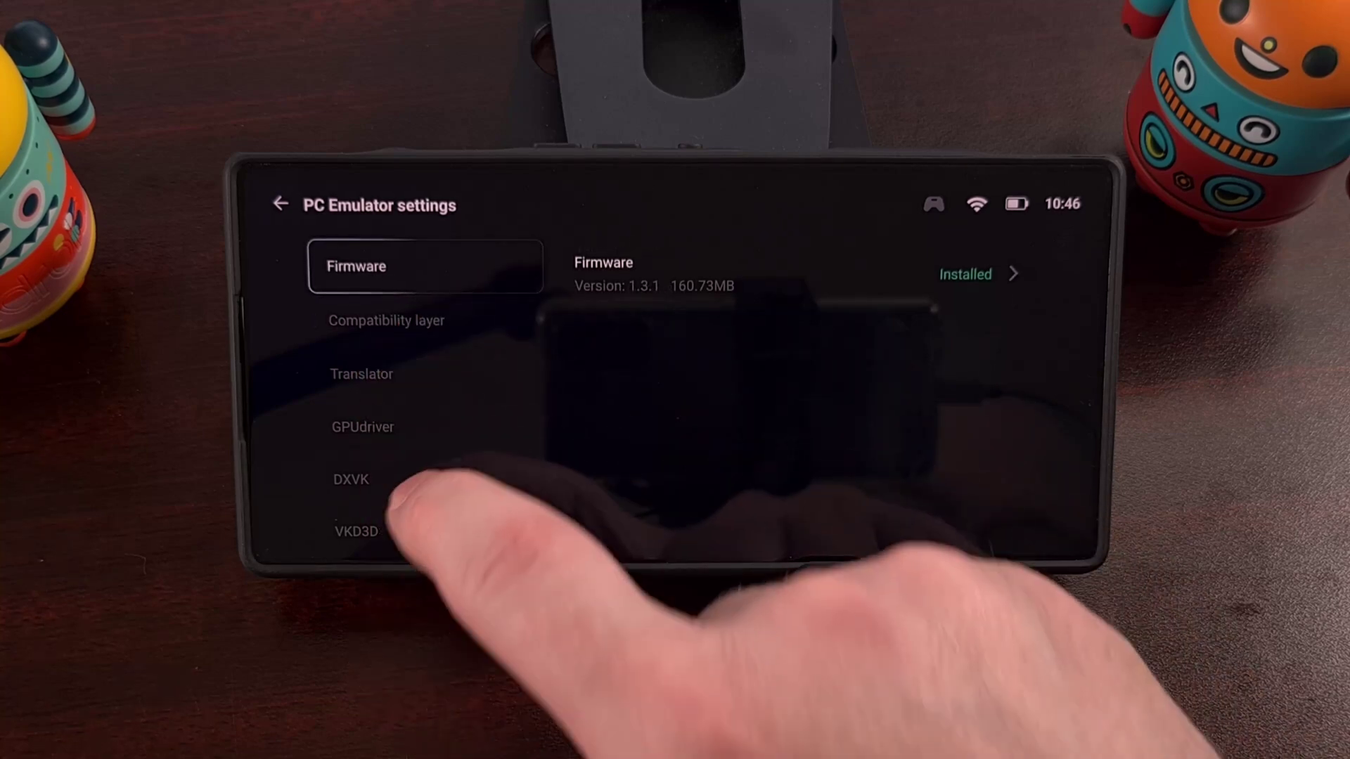
{"action": "scroll", "coordinate": [422, 422], "scroll_direction": "down", "scroll_amount": 2}
{"action": "left_click", "coordinate": [348, 493]}
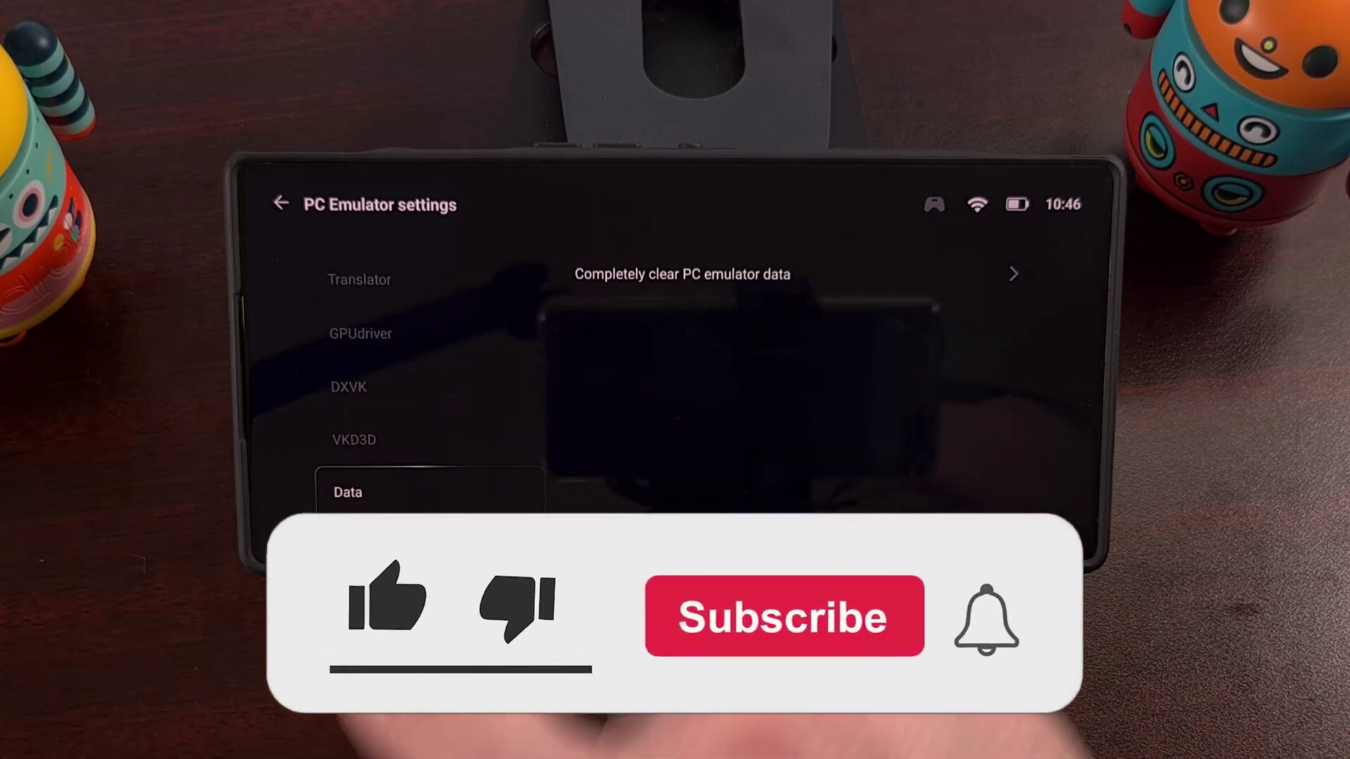